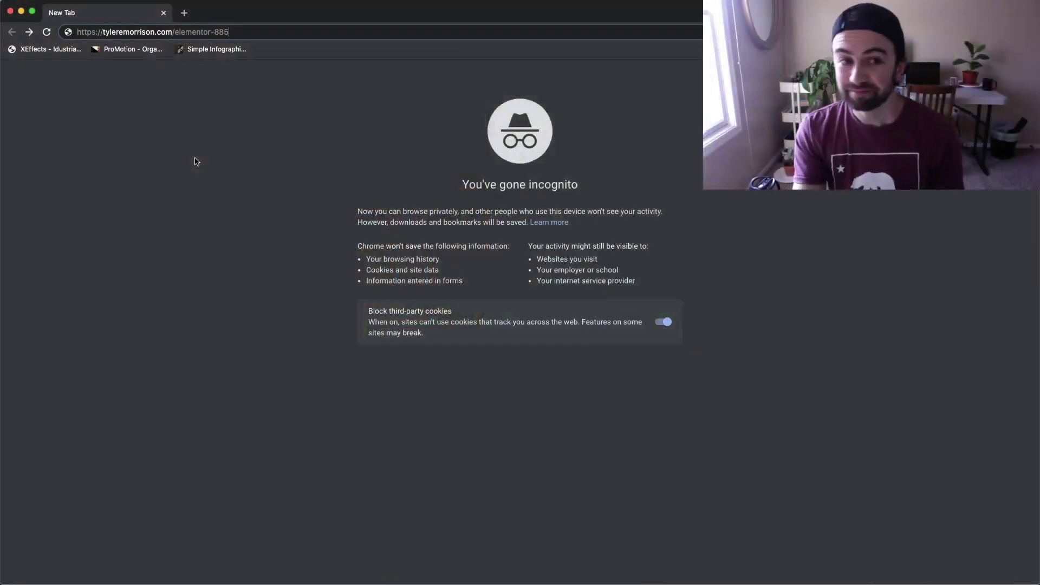
Step: Load the published Elementor #885 page in Chrome
{"action": "key", "text": "Return"}
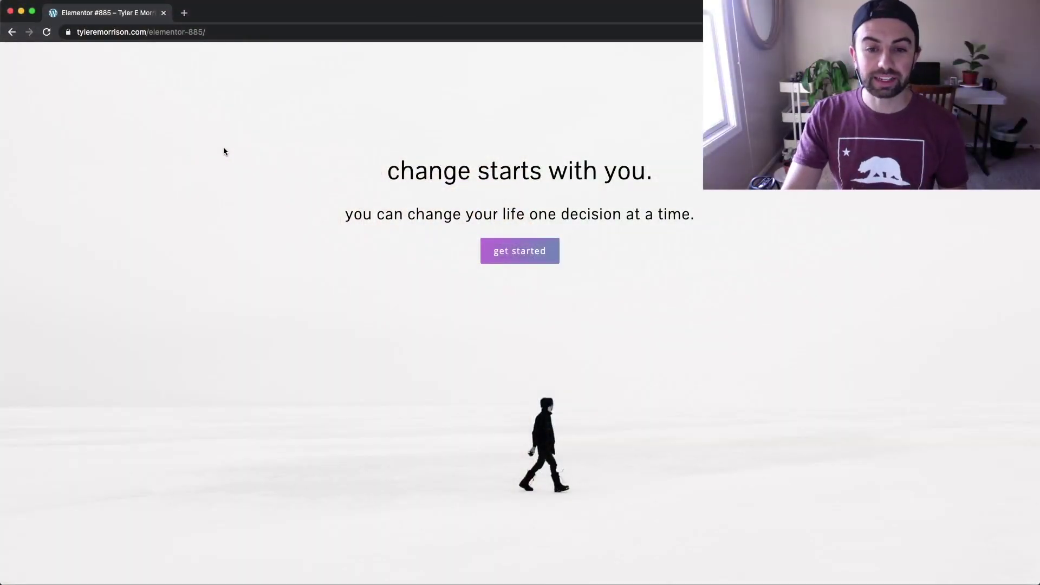
{"action": "left_click", "coordinate": [46, 32]}
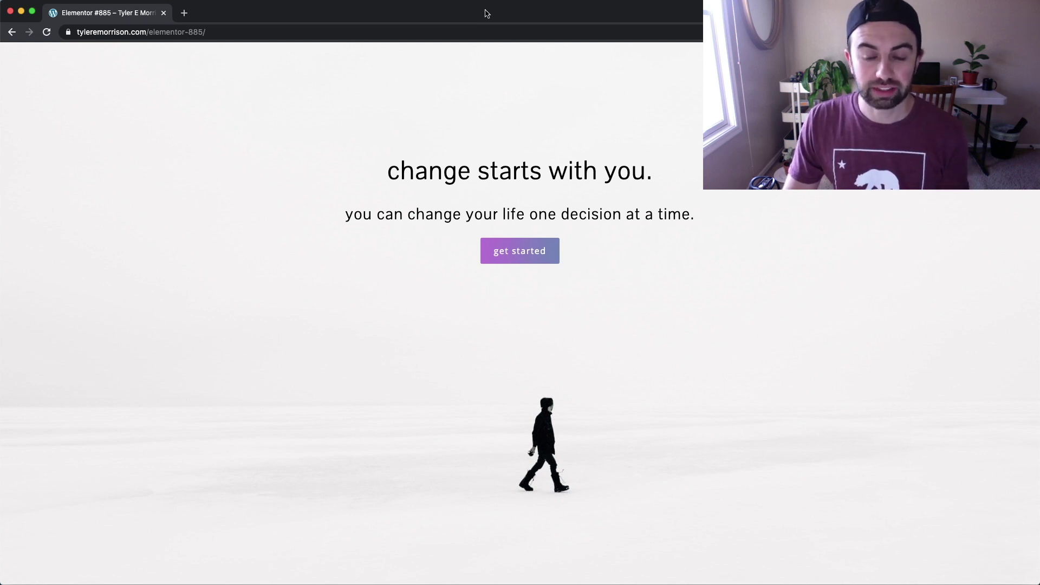
{"action": "left_click_drag", "start_coordinate": [486, 13], "coordinate": [552, 117]}
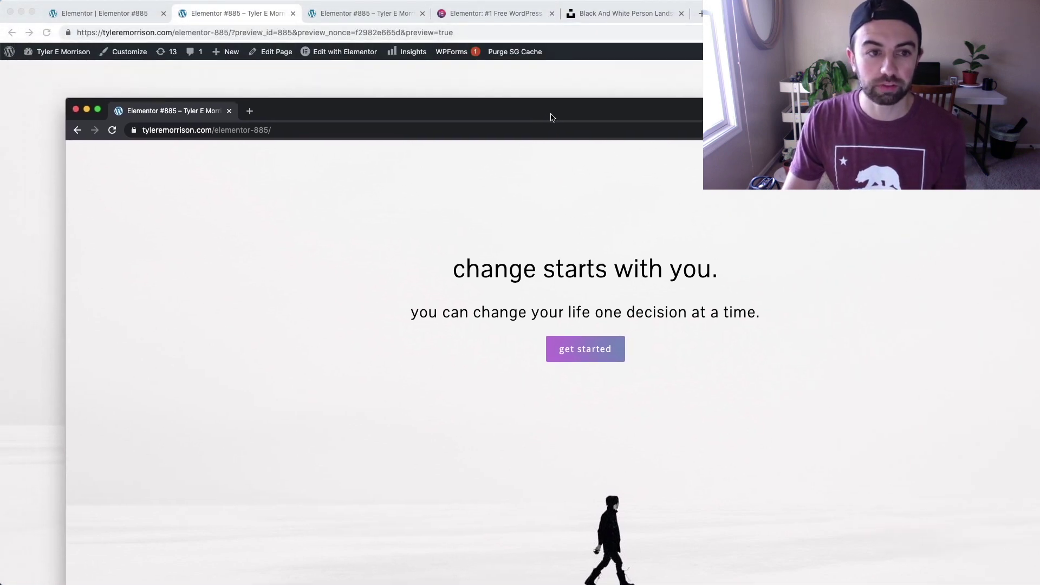
Step: Close the preview window and return to the Elementor editor tab for page #885
{"action": "left_click", "coordinate": [75, 109]}
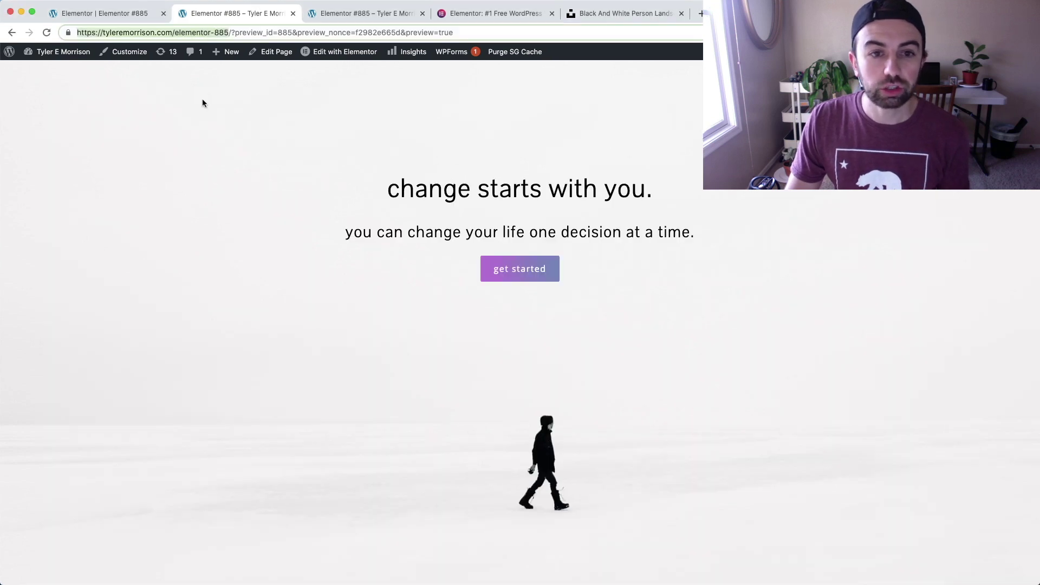
{"action": "left_click", "coordinate": [123, 15]}
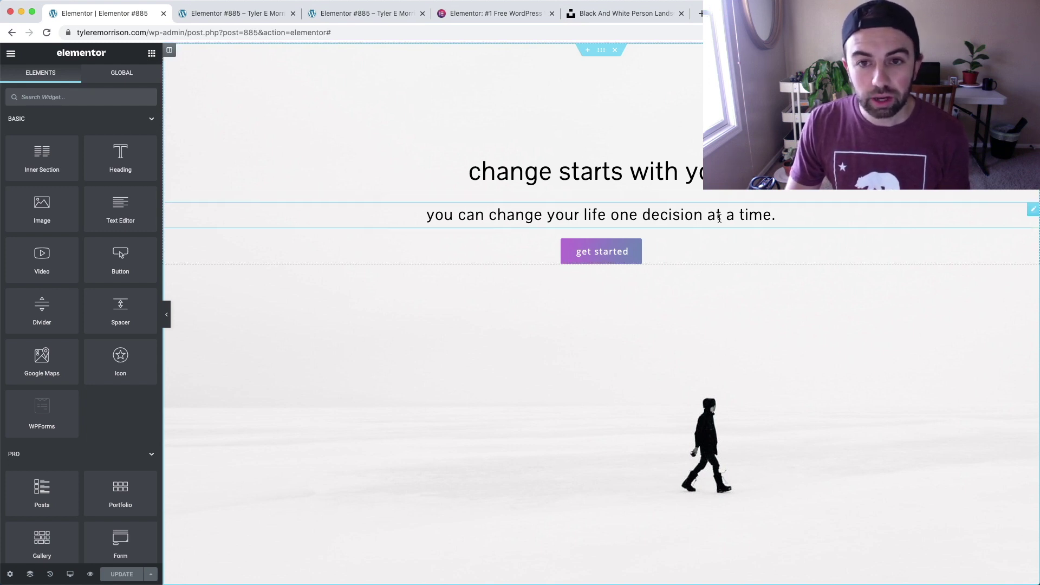
Step: Inspect the headline's entrance animation: Fade In, Slow duration, 500 ms delay
{"action": "left_click", "coordinate": [601, 50]}
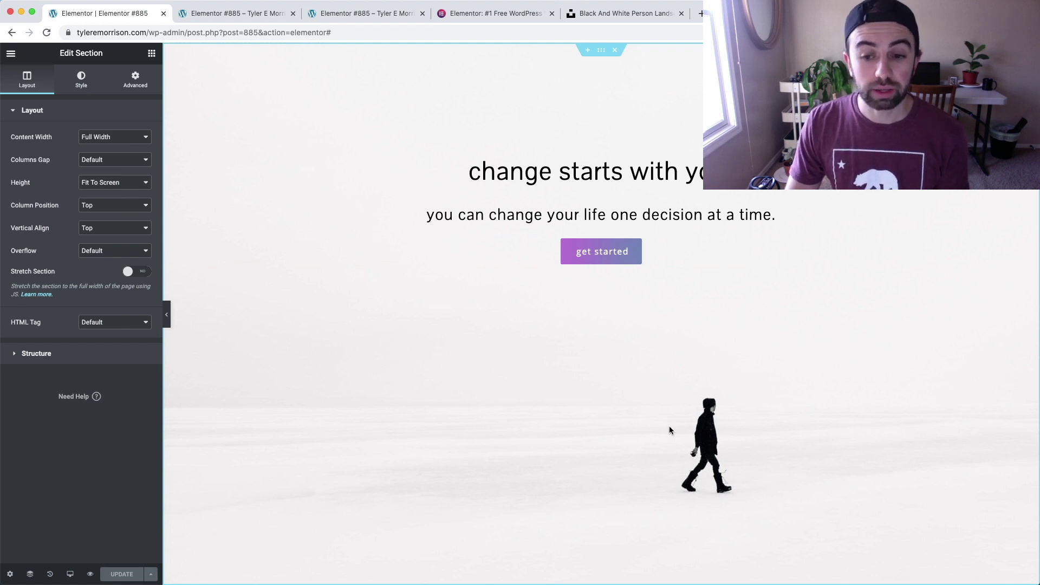
{"action": "left_click", "coordinate": [650, 168]}
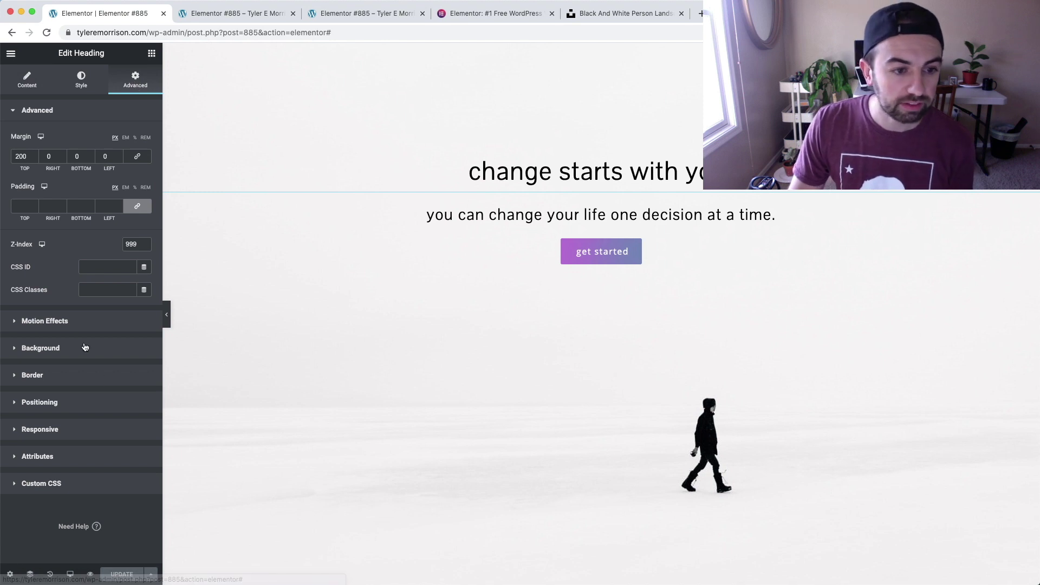
{"action": "left_click", "coordinate": [64, 325]}
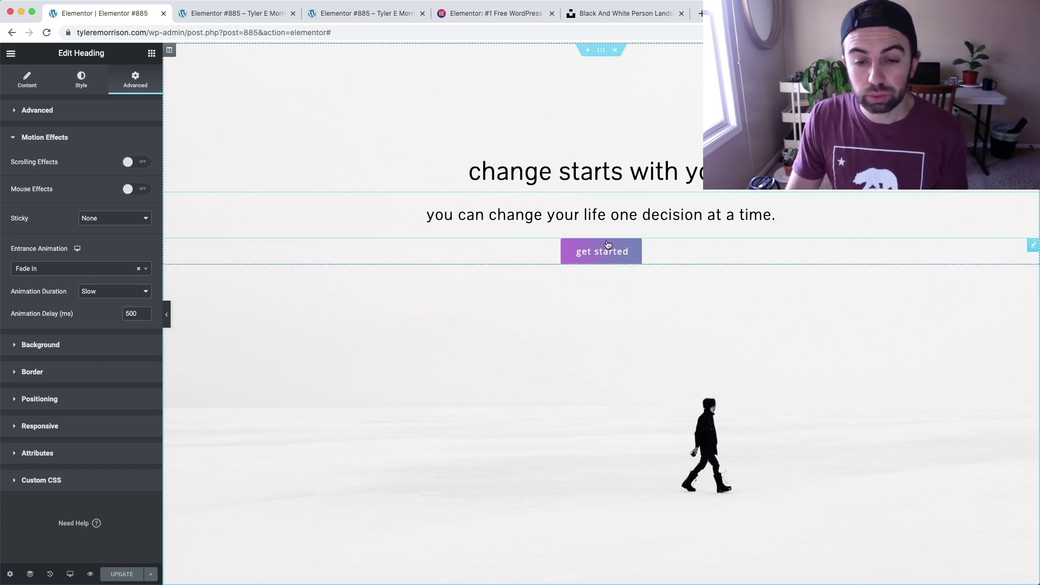
Step: Drag a new Button widget onto the hero just below the purple 'get started' button
{"action": "left_click", "coordinate": [11, 53]}
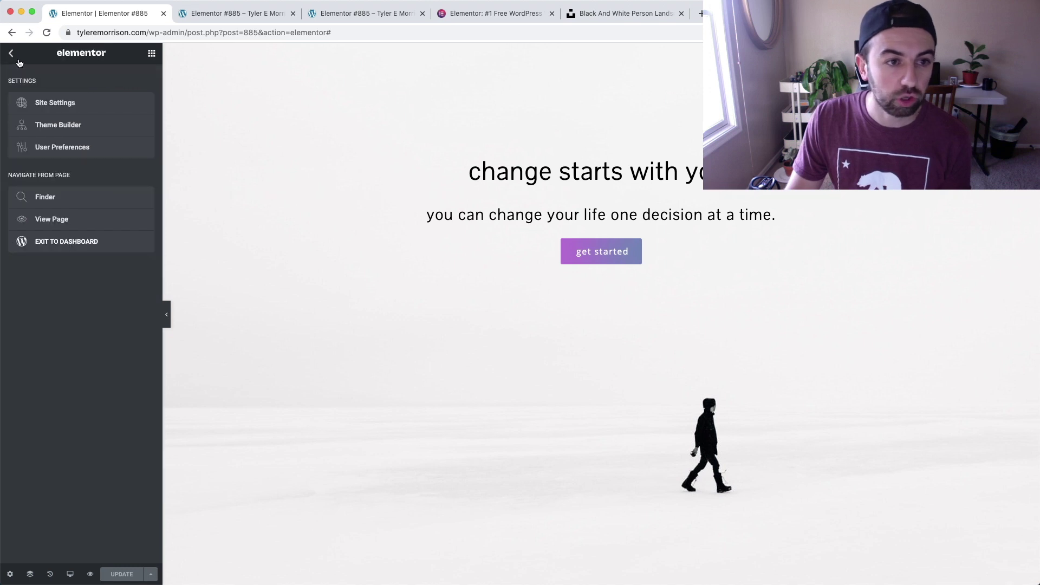
{"action": "left_click", "coordinate": [11, 53]}
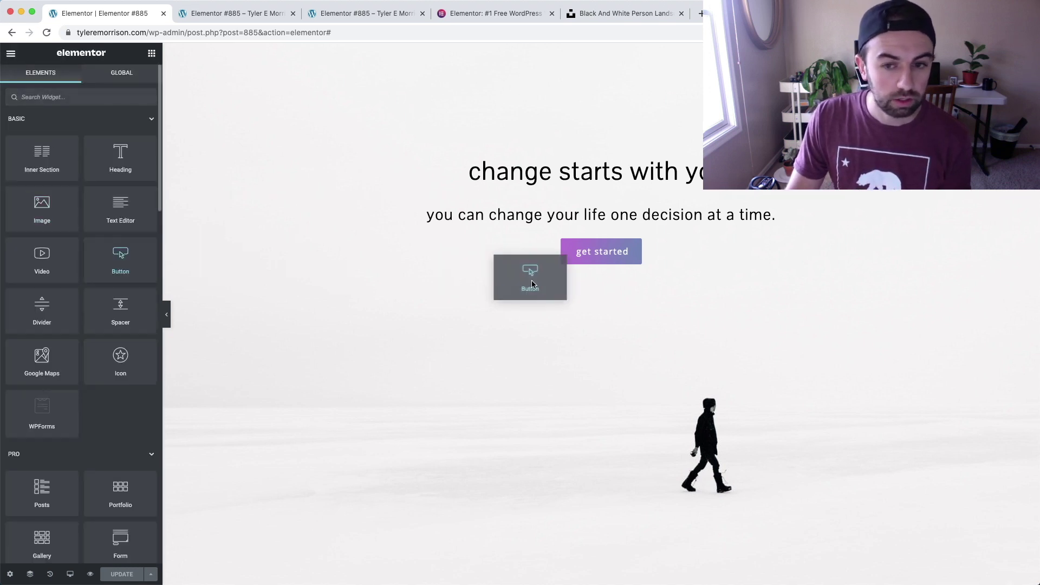
{"action": "left_click_drag", "start_coordinate": [532, 284], "coordinate": [609, 271]}
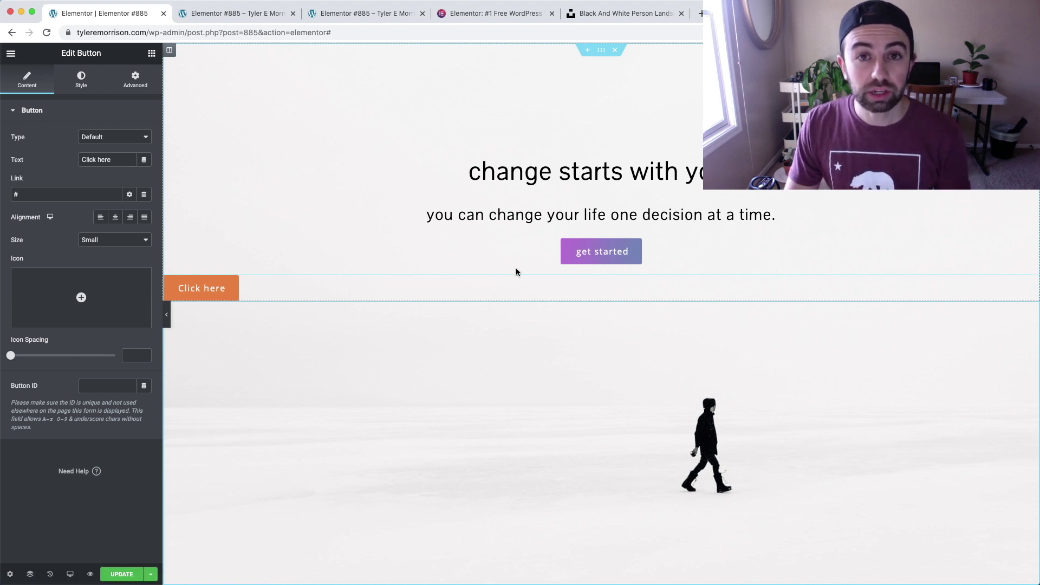
Step: Center the new button, label it 'Get Started!', and show its background colour presets
{"action": "left_click", "coordinate": [116, 217]}
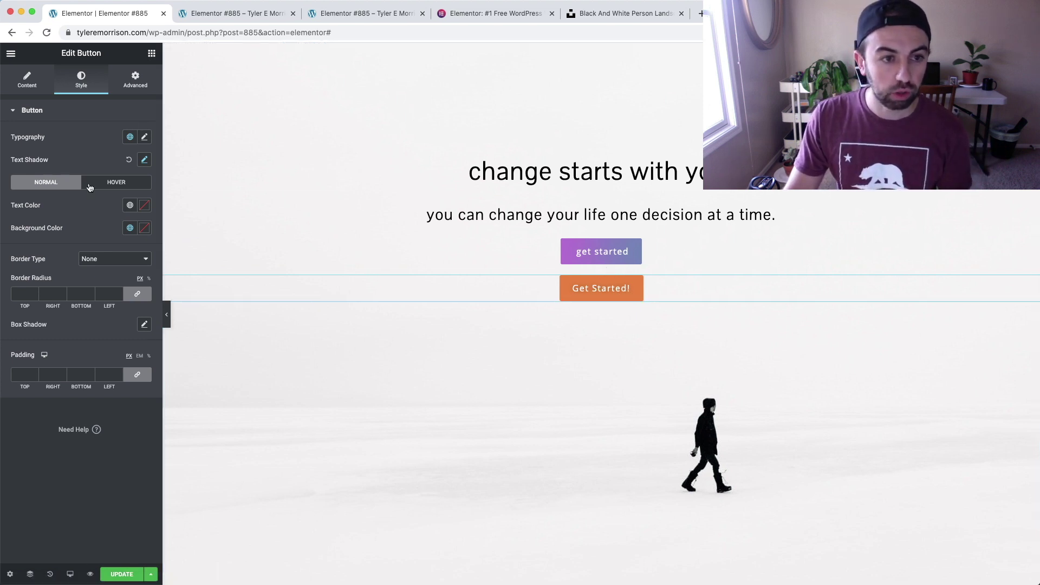
{"action": "left_click", "coordinate": [130, 228]}
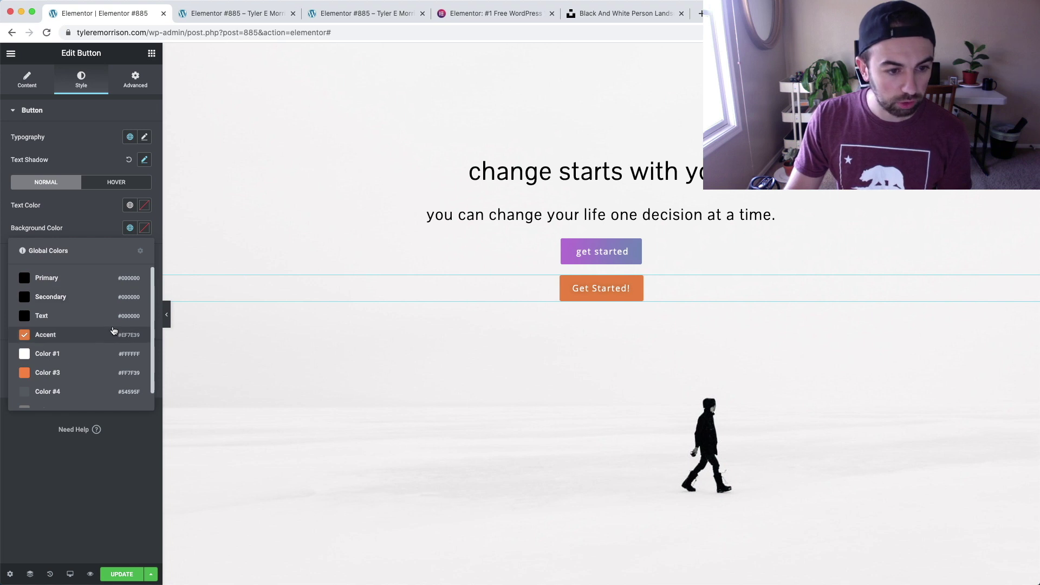
Step: Change the button background to purple #8C4CC3 and add a box shadow
{"action": "left_click", "coordinate": [144, 228]}
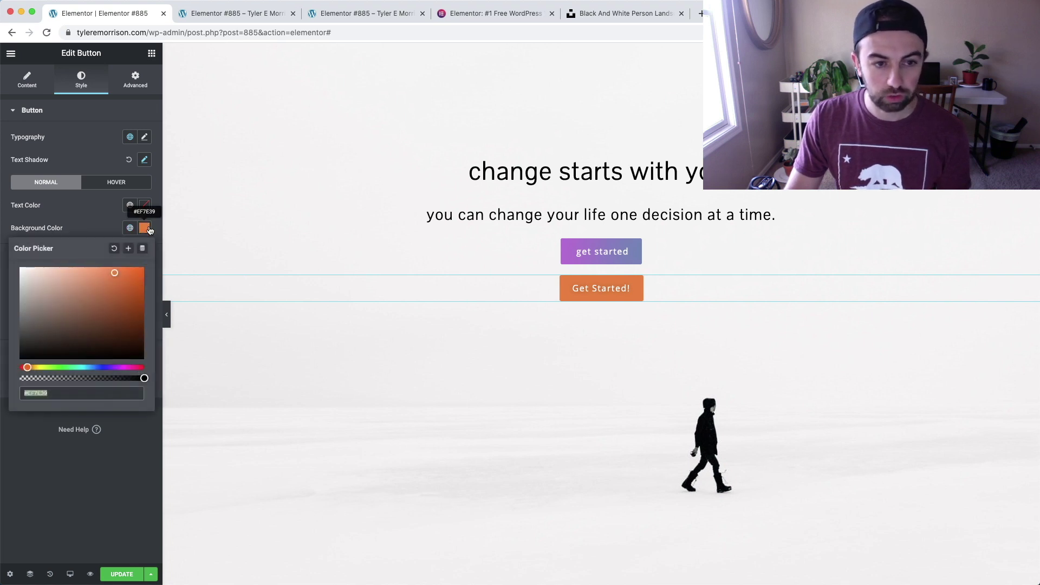
{"action": "left_click", "coordinate": [117, 367]}
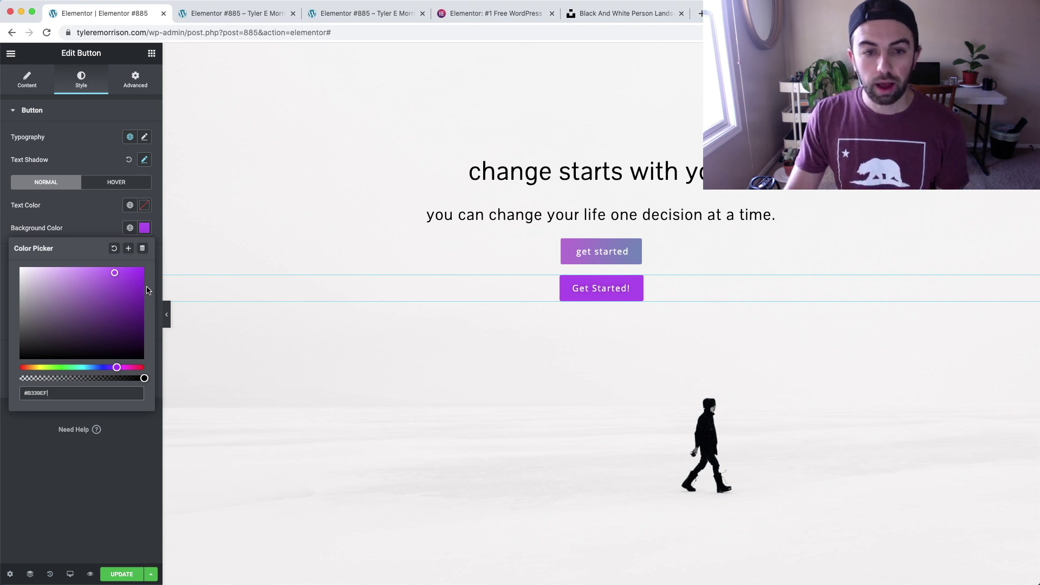
{"action": "left_click_drag", "start_coordinate": [114, 272], "coordinate": [95, 289]}
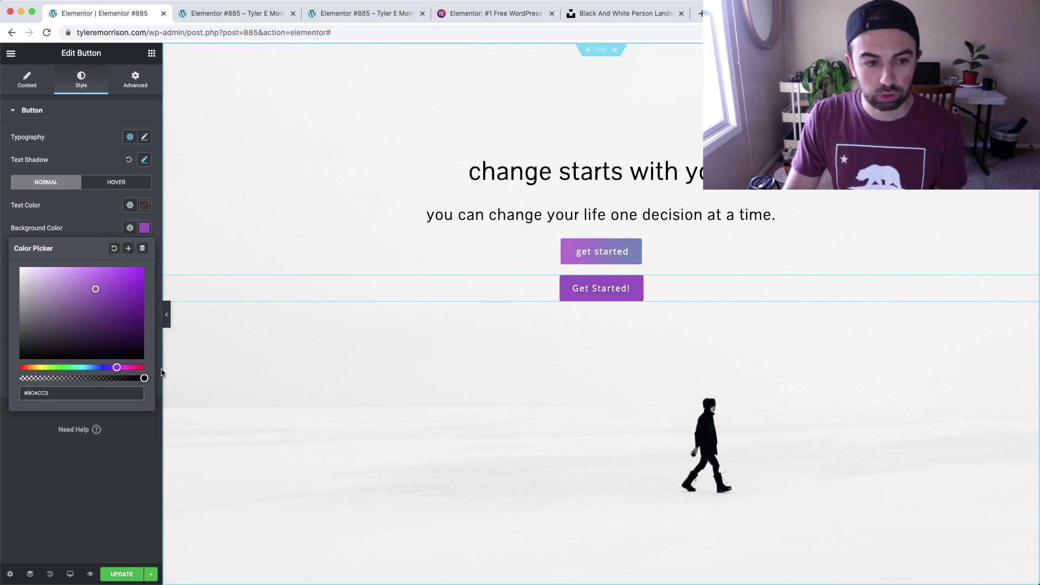
{"action": "left_click", "coordinate": [152, 440]}
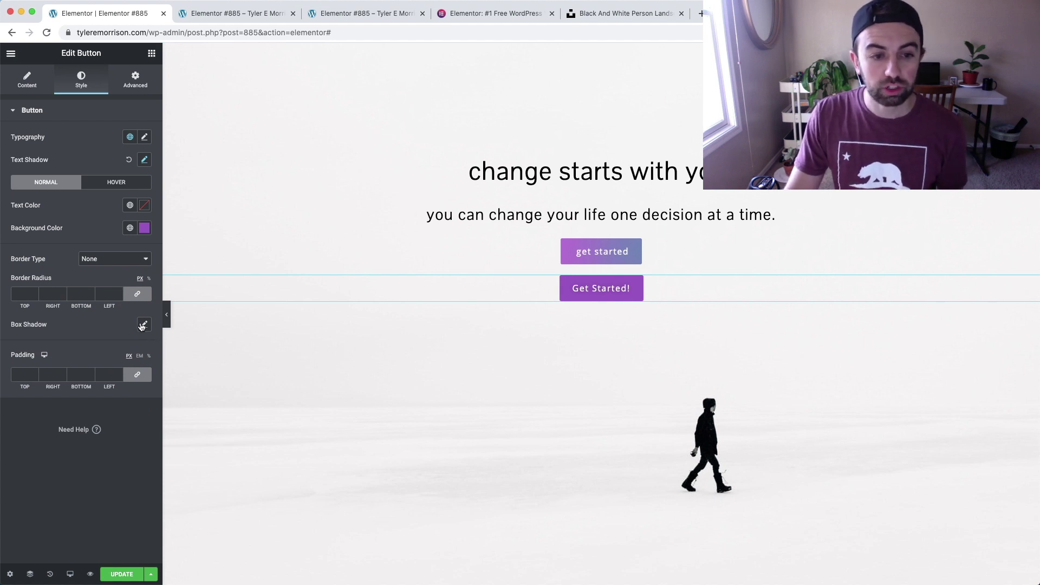
{"action": "left_click", "coordinate": [144, 325]}
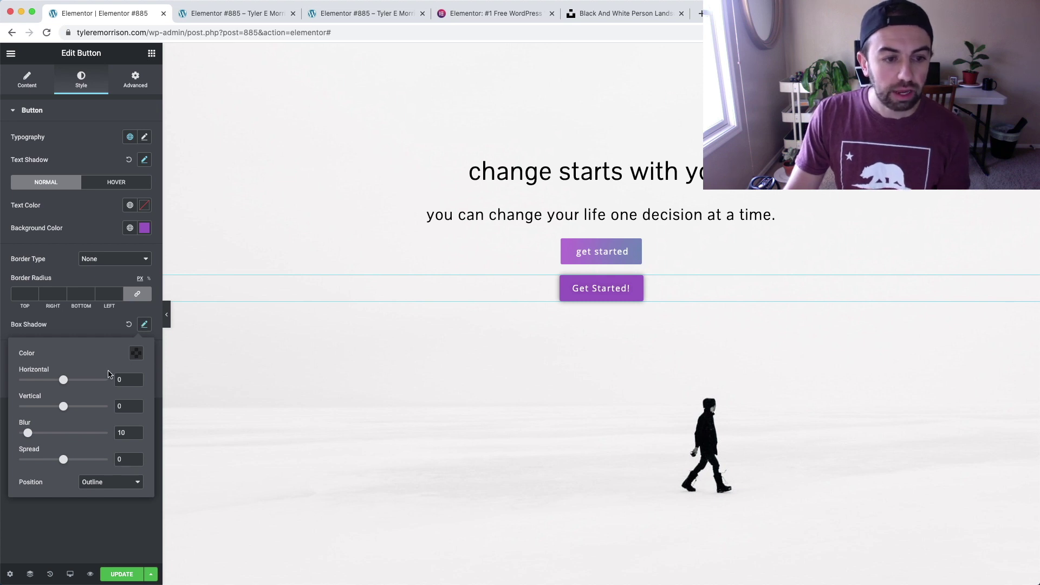
Step: Set the box shadow colour to an opaque magenta-pink, rgba(186, 29, 133, 1)
{"action": "left_click", "coordinate": [136, 354]}
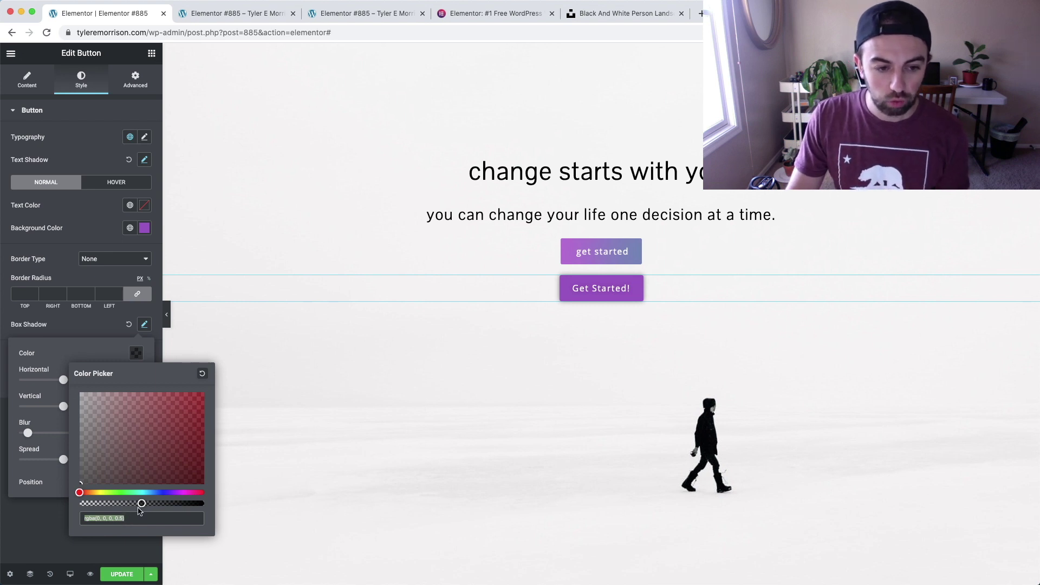
{"action": "left_click_drag", "start_coordinate": [139, 505], "coordinate": [226, 504]}
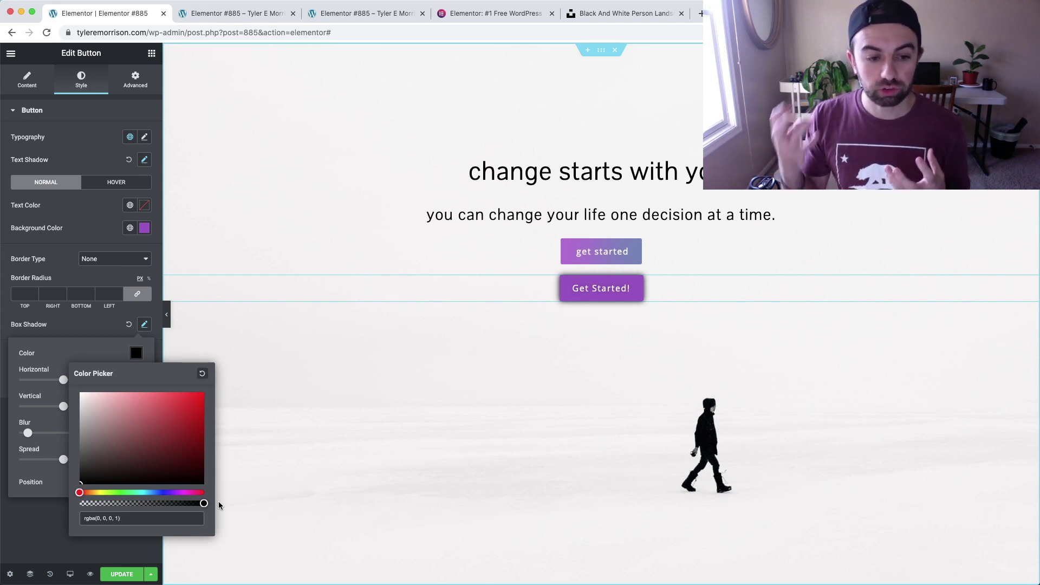
{"action": "left_click_drag", "start_coordinate": [203, 503], "coordinate": [211, 507]}
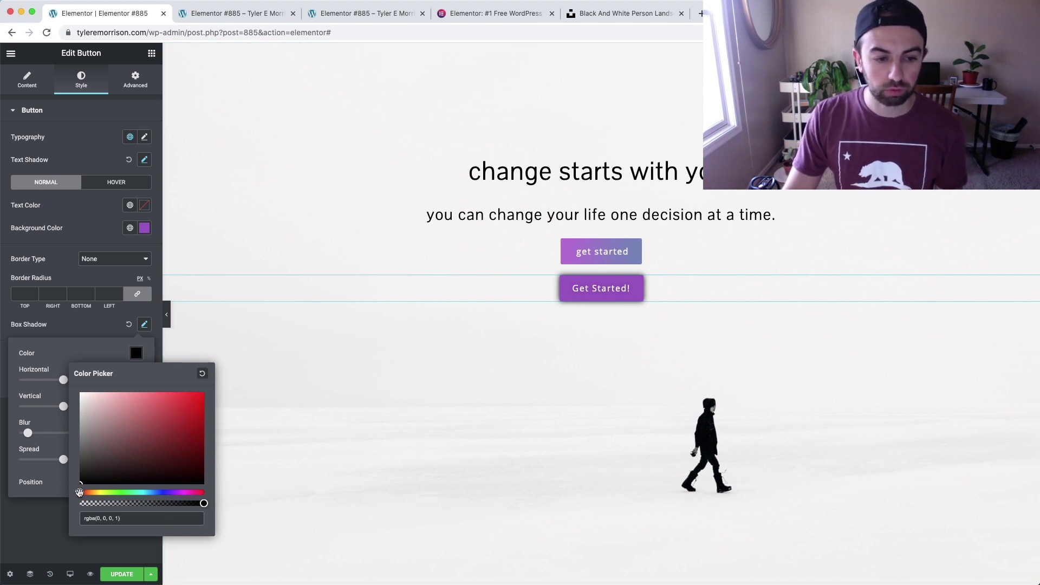
{"action": "left_click_drag", "start_coordinate": [80, 491], "coordinate": [183, 492]}
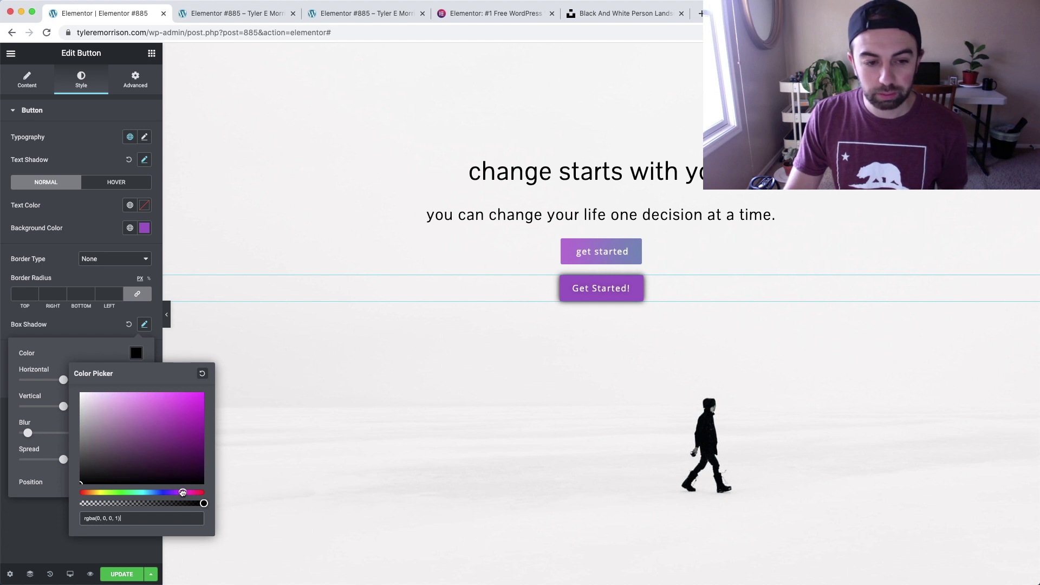
{"action": "mouse_move", "coordinate": [177, 422]}
{"action": "left_mouse_down"}
{"action": "mouse_move", "coordinate": [180, 409]}
{"action": "mouse_move", "coordinate": [185, 416]}
{"action": "left_mouse_up"}
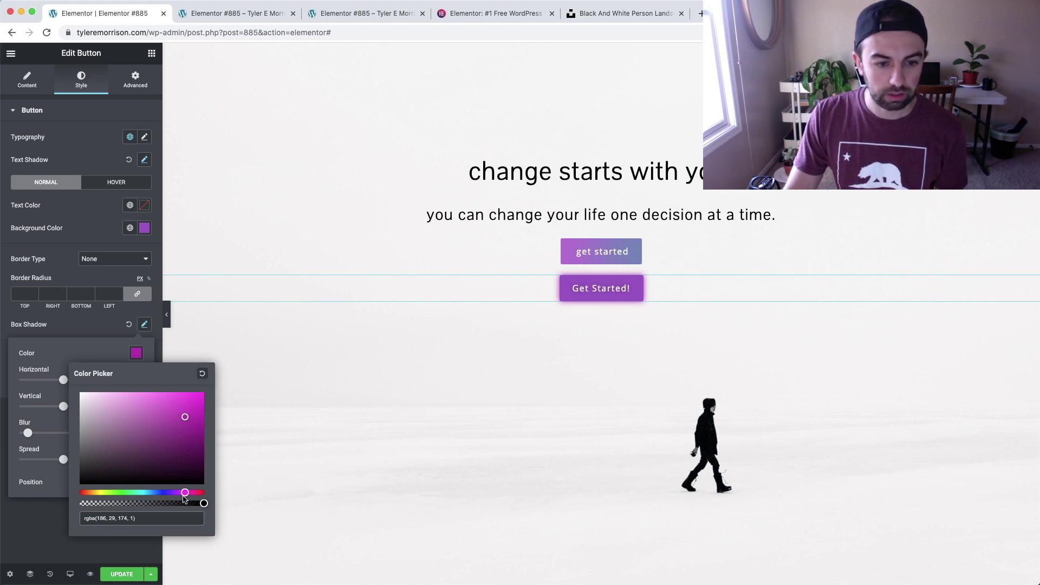
{"action": "left_click_drag", "start_coordinate": [184, 492], "coordinate": [187, 492]}
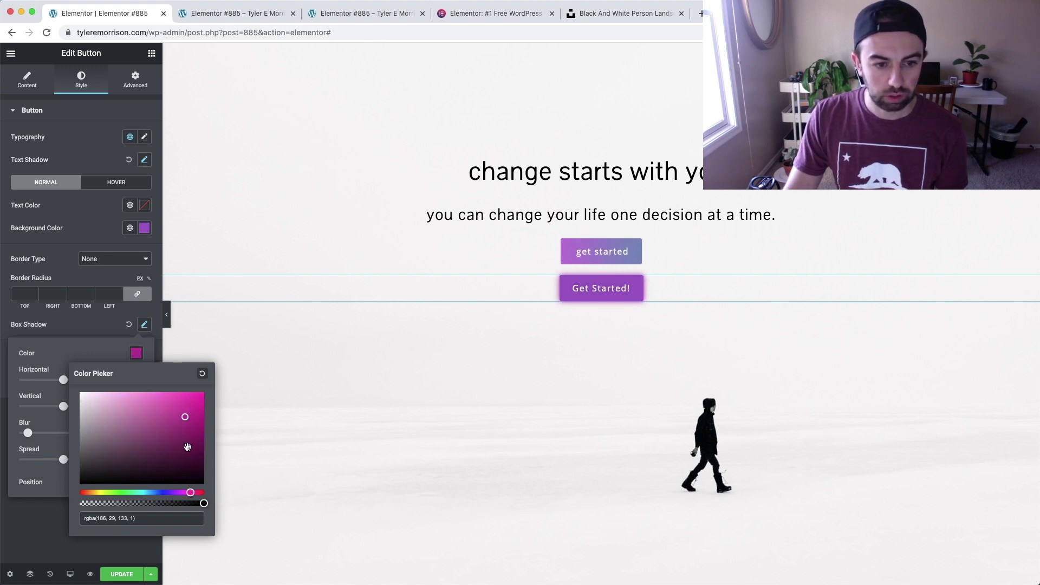
{"action": "left_click", "coordinate": [186, 409]}
Step: Make the shadow Inset with Horizontal 100, Blur 90 and Spread -33
{"action": "left_click", "coordinate": [40, 524]}
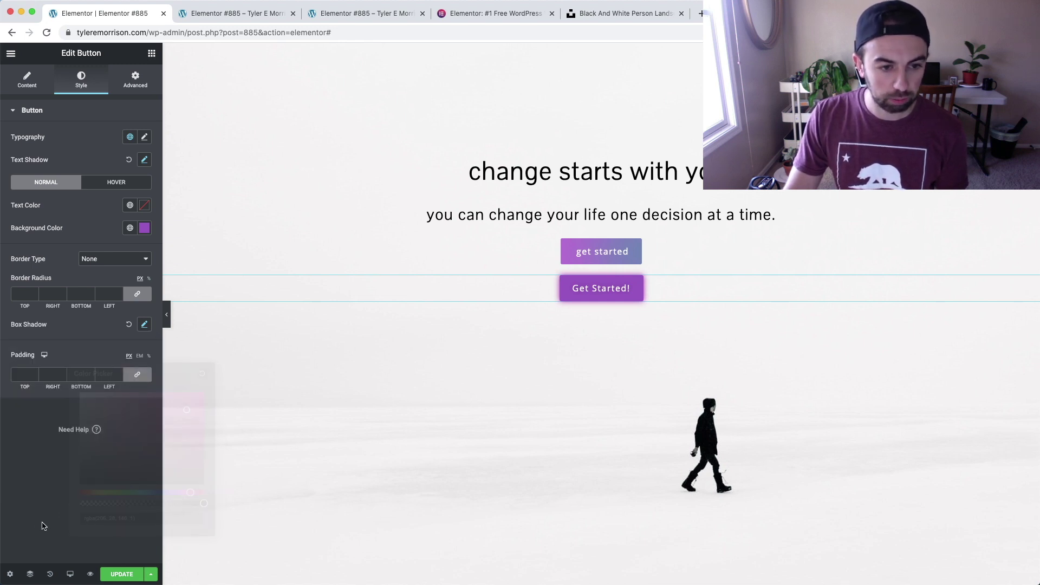
{"action": "left_click", "coordinate": [145, 325]}
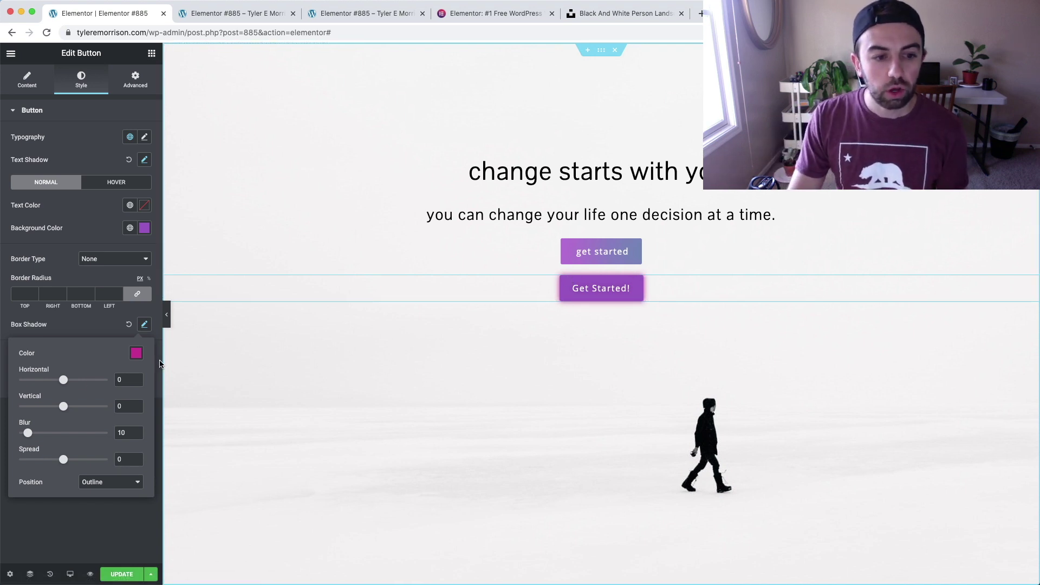
{"action": "left_click_drag", "start_coordinate": [61, 381], "coordinate": [130, 380]}
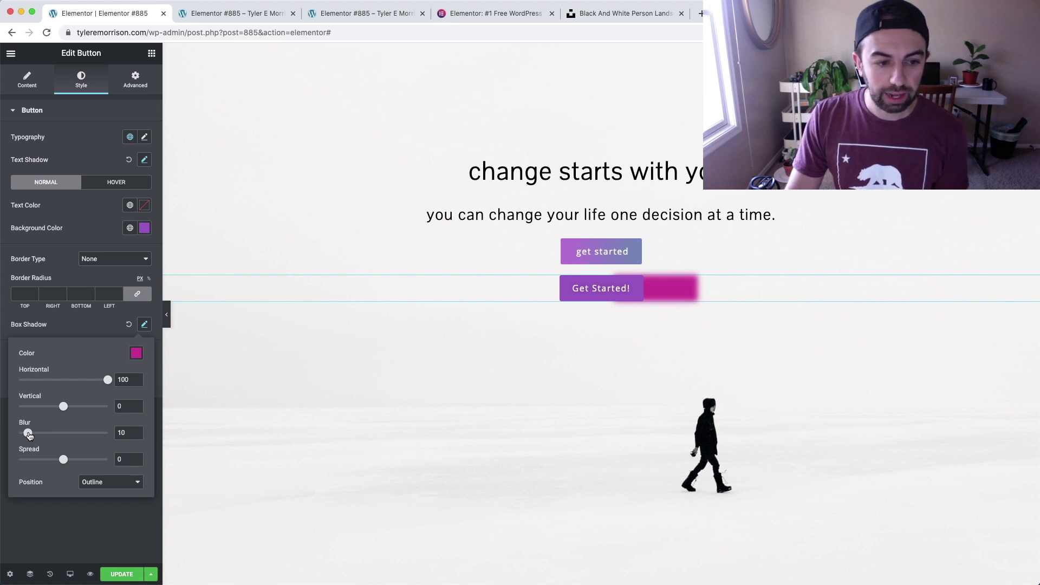
{"action": "left_click_drag", "start_coordinate": [28, 434], "coordinate": [101, 437]}
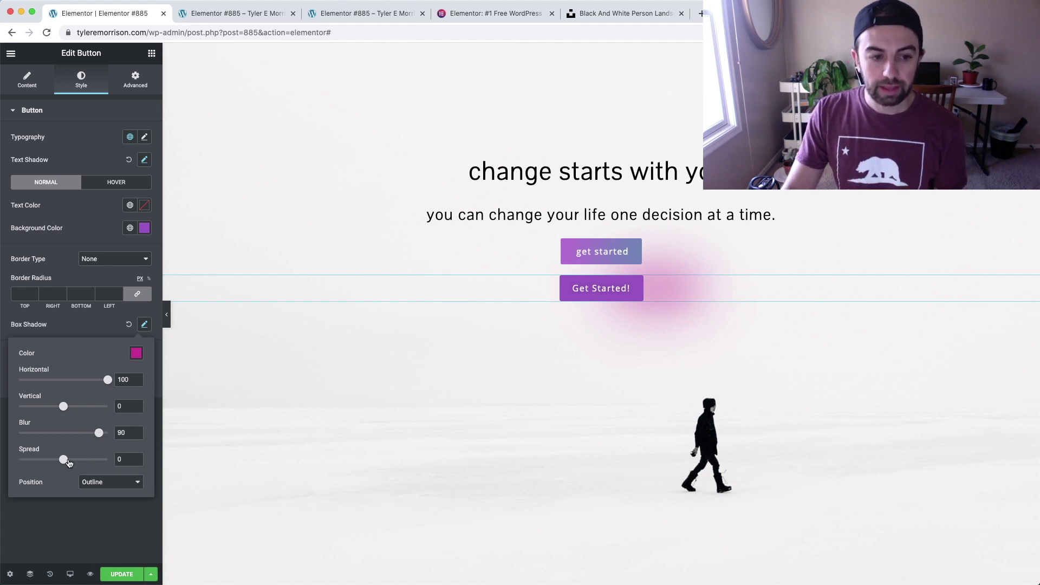
{"action": "left_click_drag", "start_coordinate": [64, 460], "coordinate": [54, 461]}
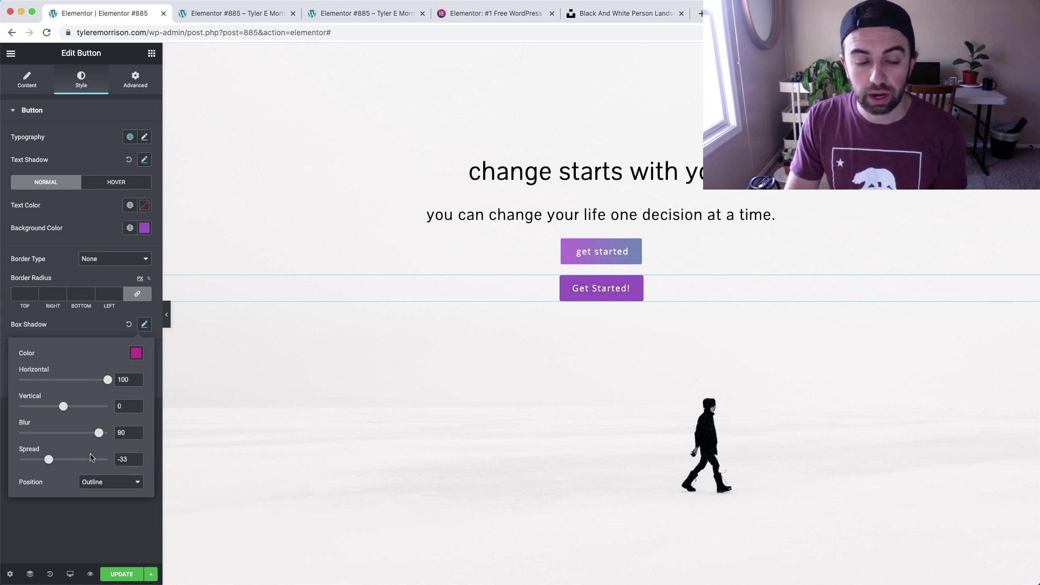
{"action": "left_click", "coordinate": [127, 485]}
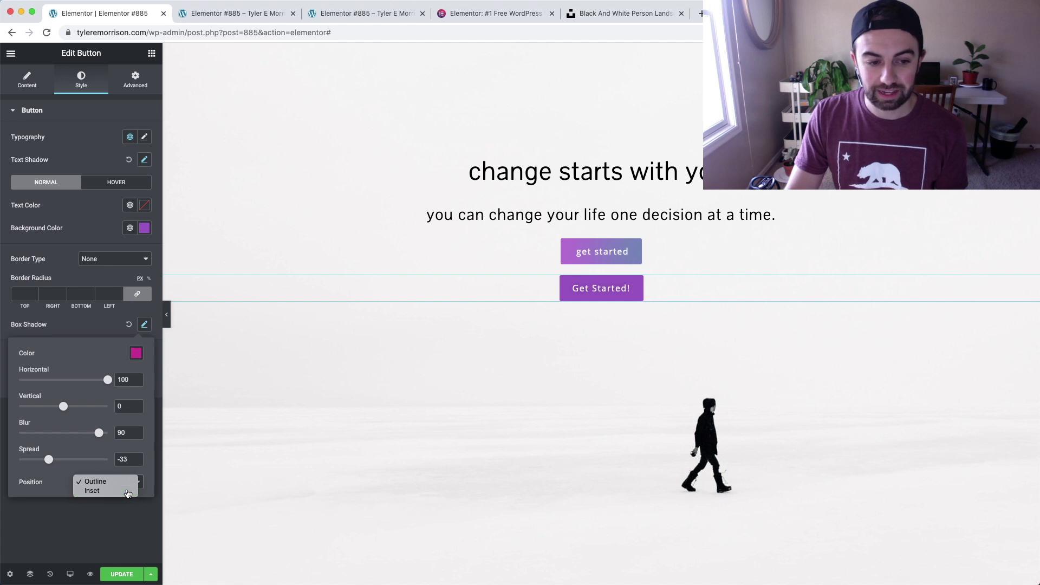
{"action": "left_click", "coordinate": [128, 493]}
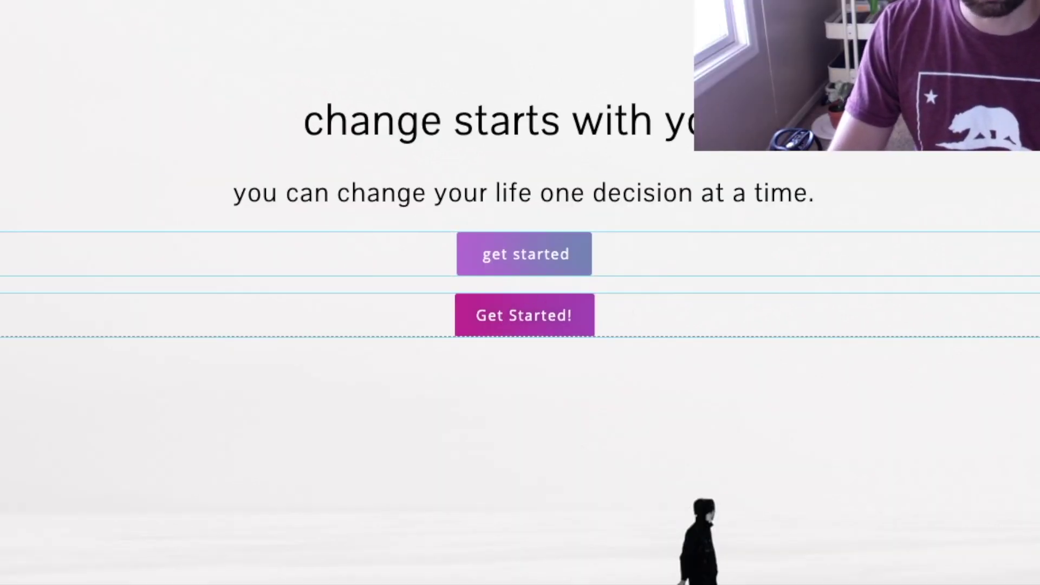
{"action": "key", "text": "Delete"}
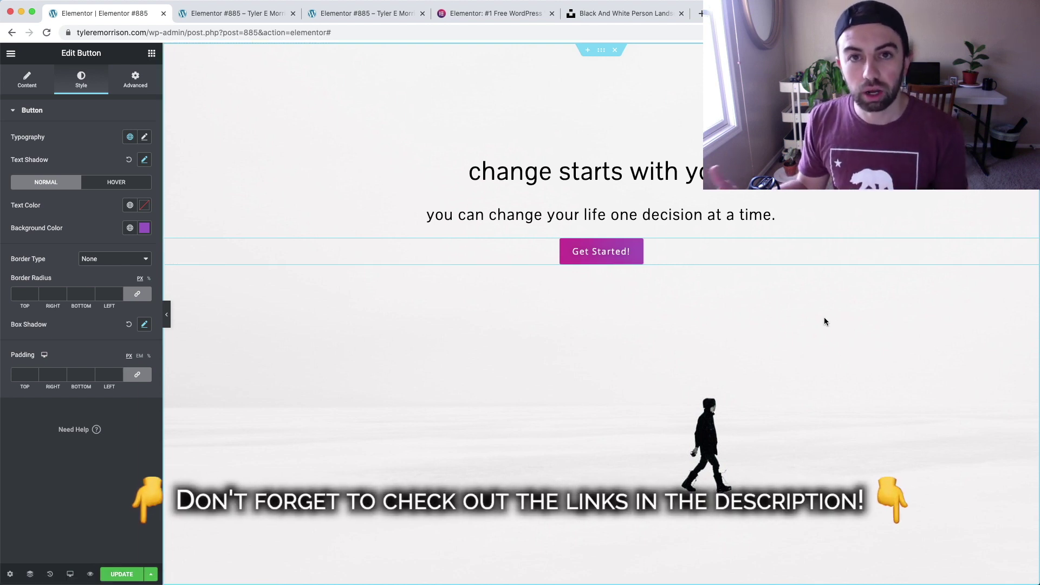
{"action": "key", "text": "ctrl+v"}
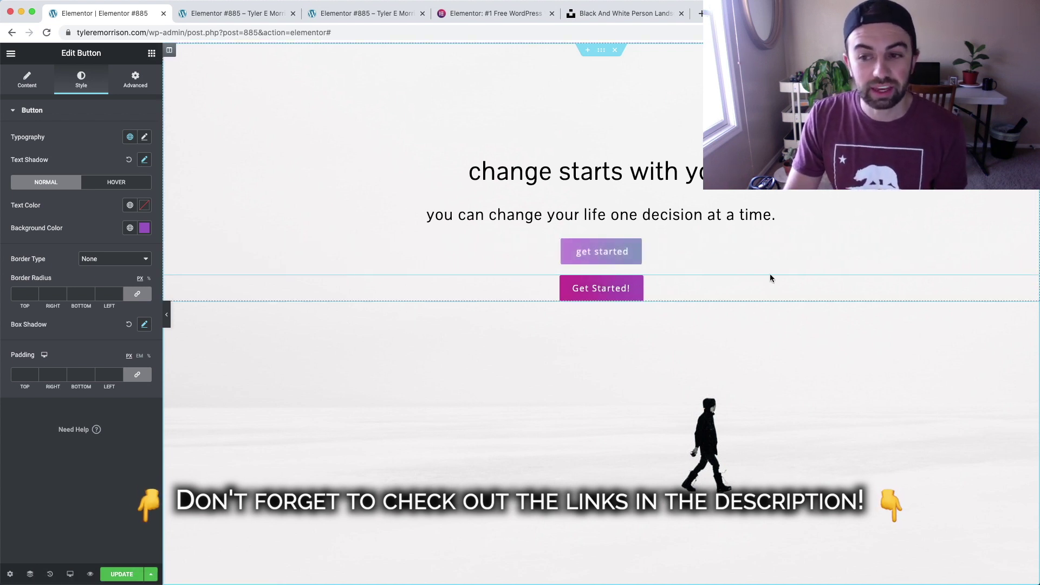
{"action": "left_click", "coordinate": [145, 325]}
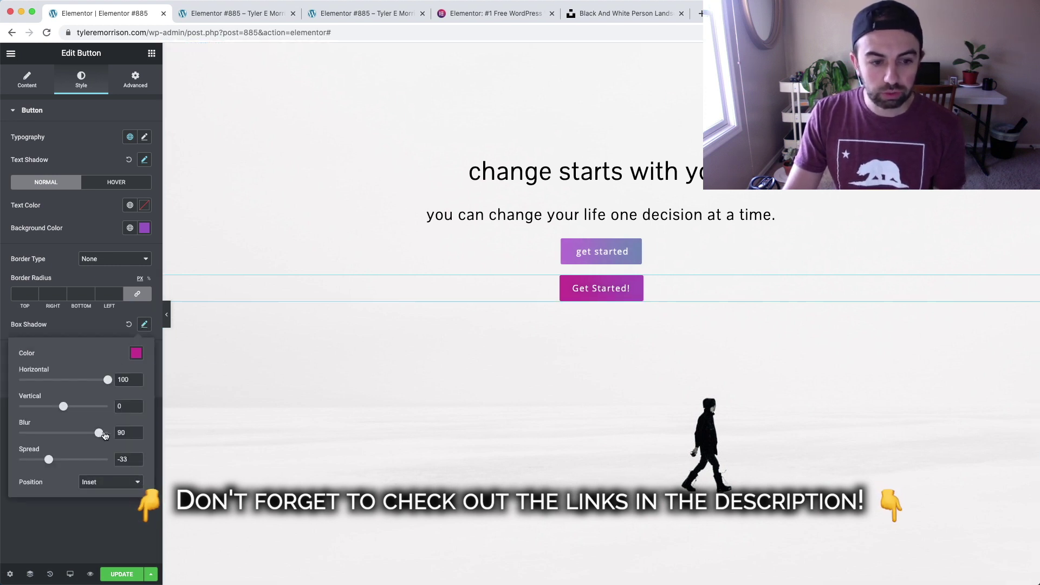
{"action": "left_click_drag", "start_coordinate": [100, 435], "coordinate": [67, 434]}
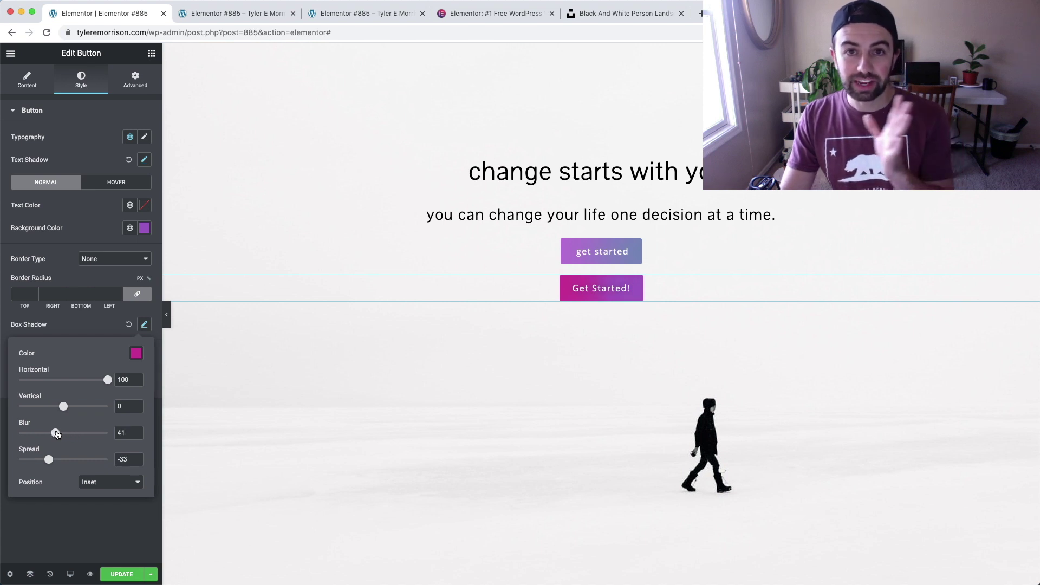
{"action": "left_click_drag", "start_coordinate": [50, 433], "coordinate": [108, 434]}
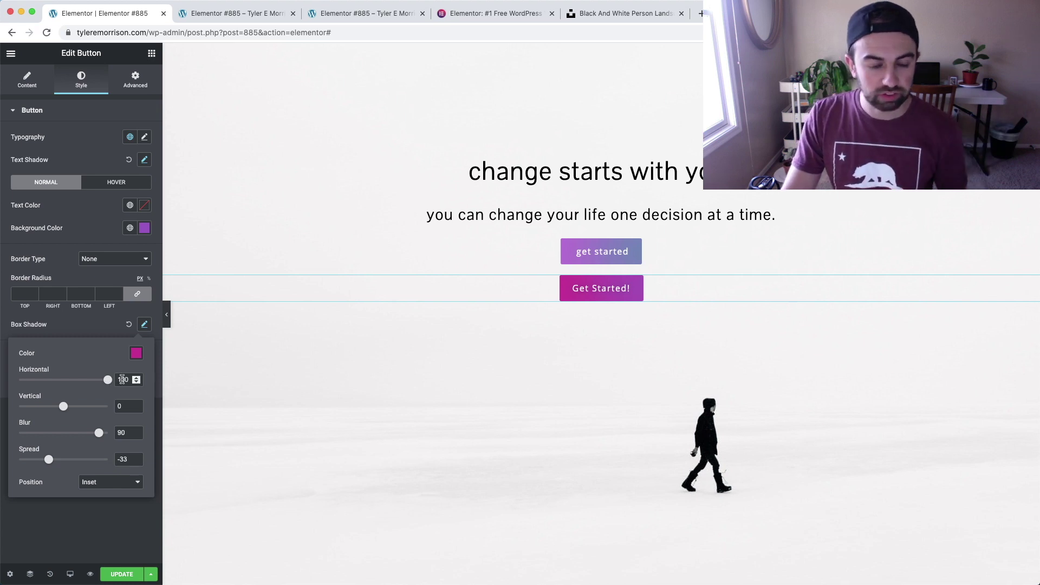
{"action": "left_click", "coordinate": [130, 530]}
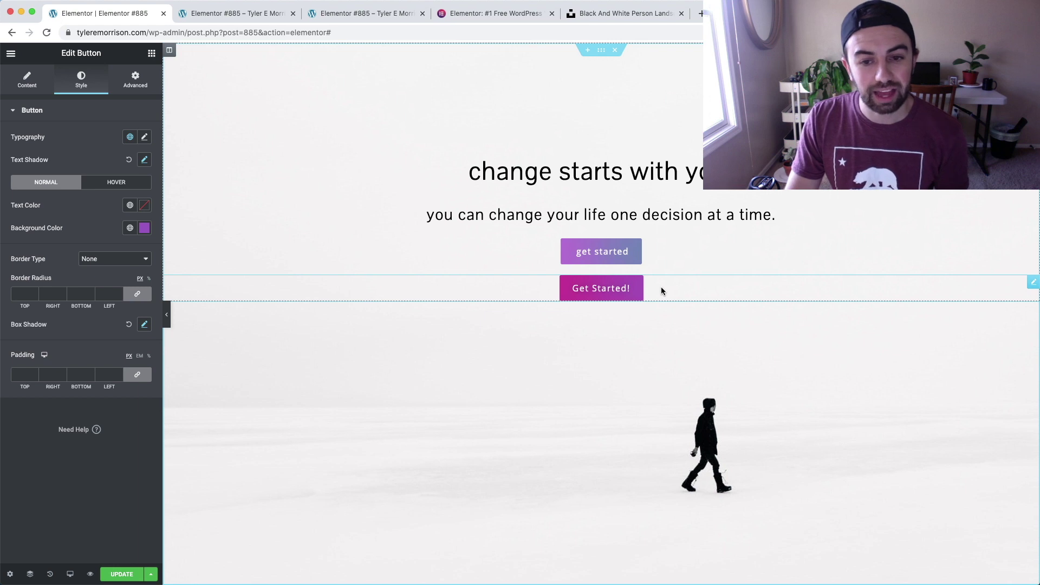
Step: Try Extra Small, Extra Large and Medium button sizes, then settle on Small
{"action": "left_click", "coordinate": [37, 87]}
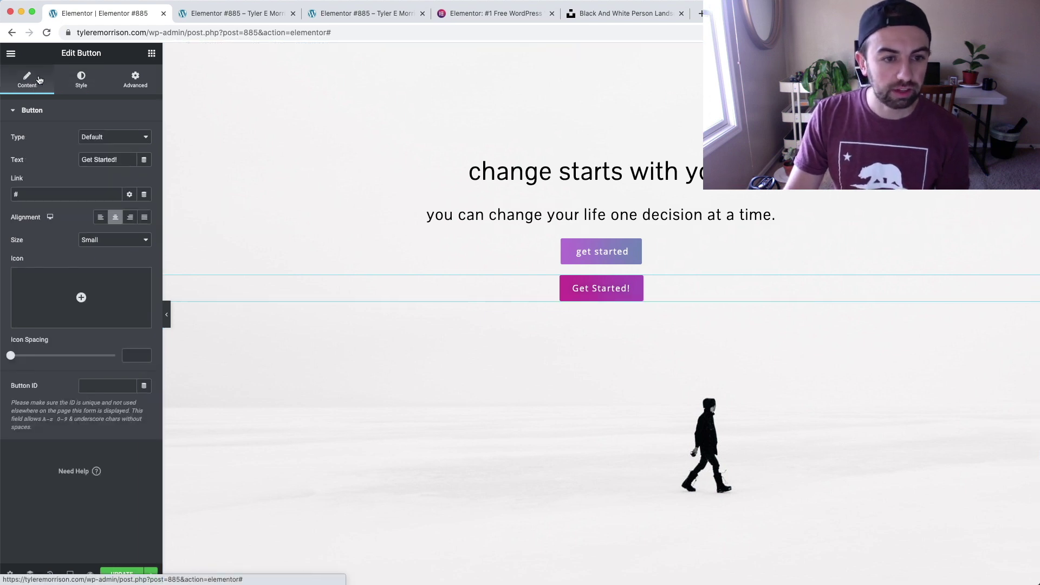
{"action": "left_click", "coordinate": [123, 244]}
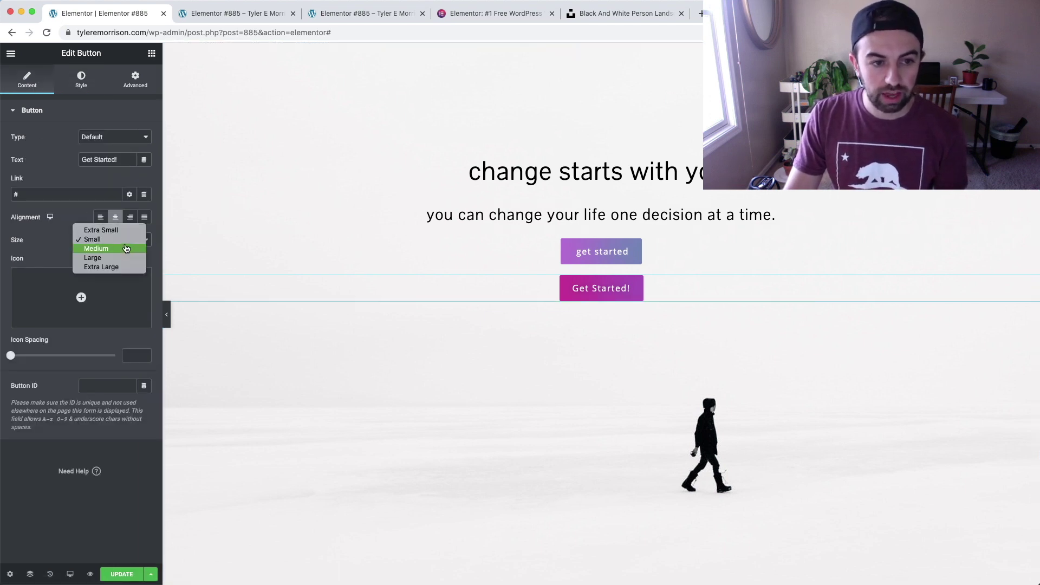
{"action": "left_click", "coordinate": [127, 231]}
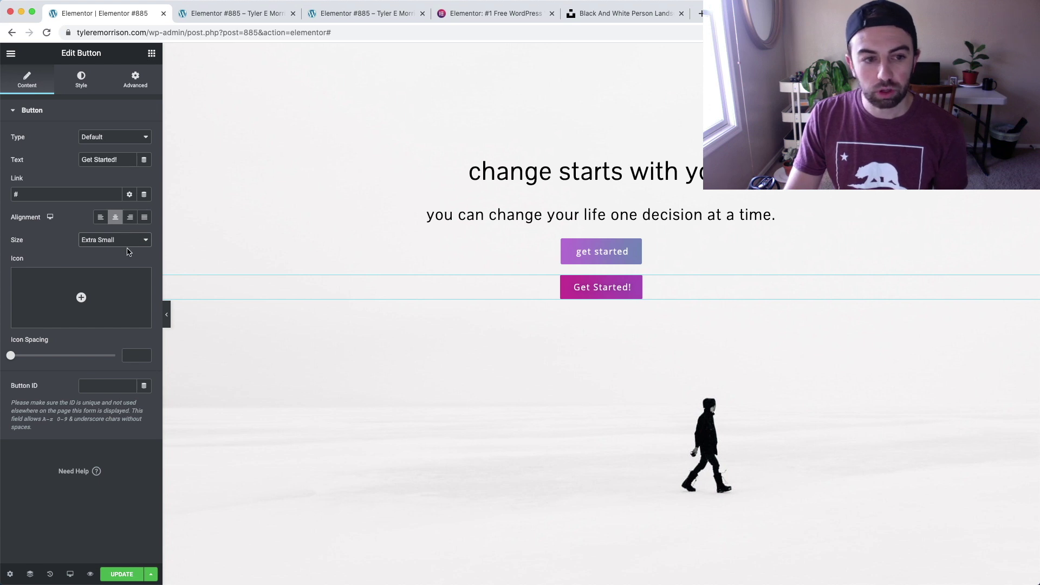
{"action": "left_click", "coordinate": [127, 243]}
{"action": "left_click", "coordinate": [135, 279]}
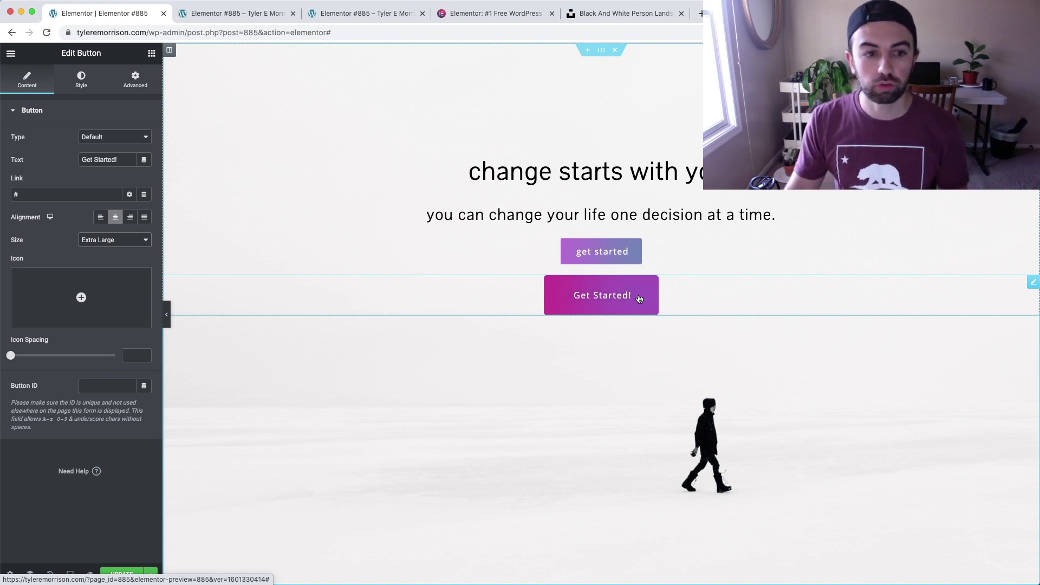
{"action": "left_click", "coordinate": [107, 240]}
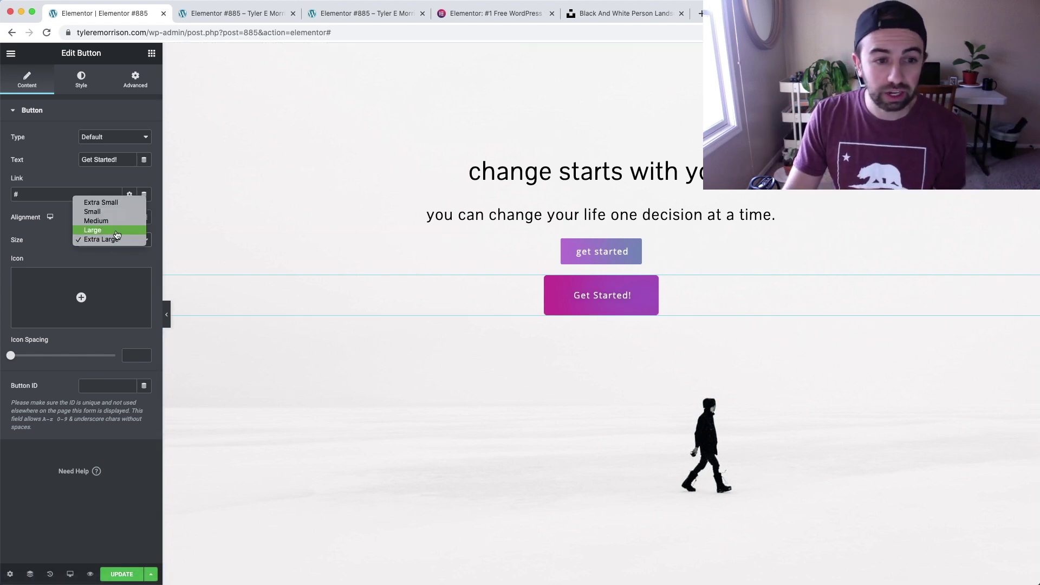
{"action": "left_click", "coordinate": [96, 221]}
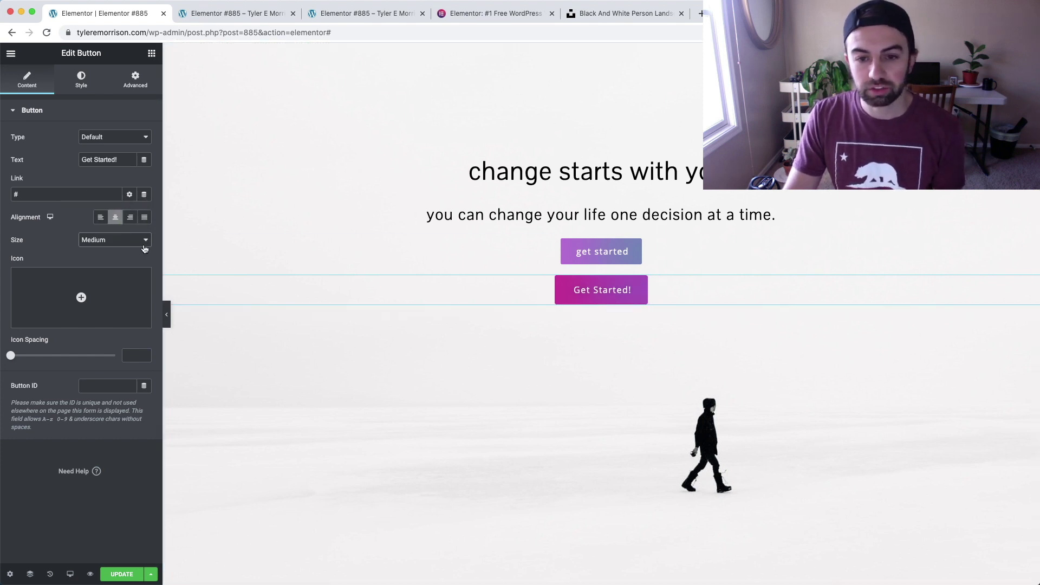
{"action": "left_click", "coordinate": [128, 247]}
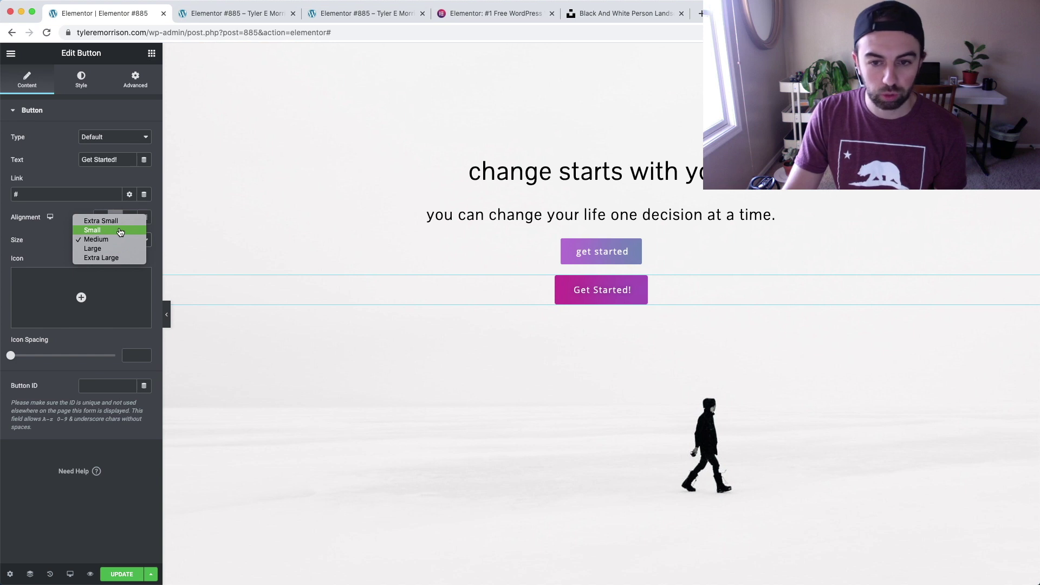
{"action": "left_click", "coordinate": [120, 231]}
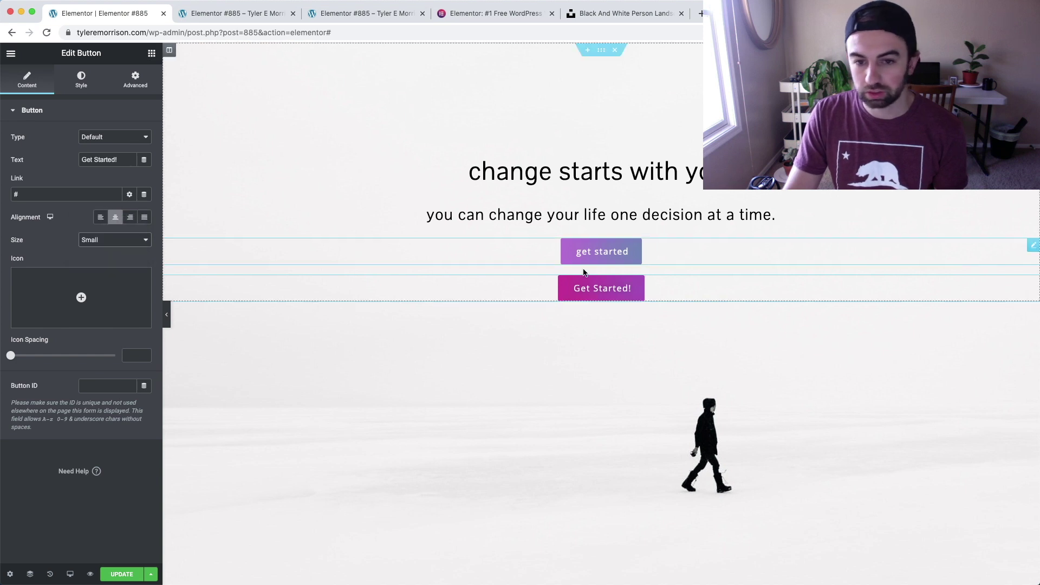
Step: Stretch the button across the full width with Justified alignment
{"action": "left_click", "coordinate": [146, 218]}
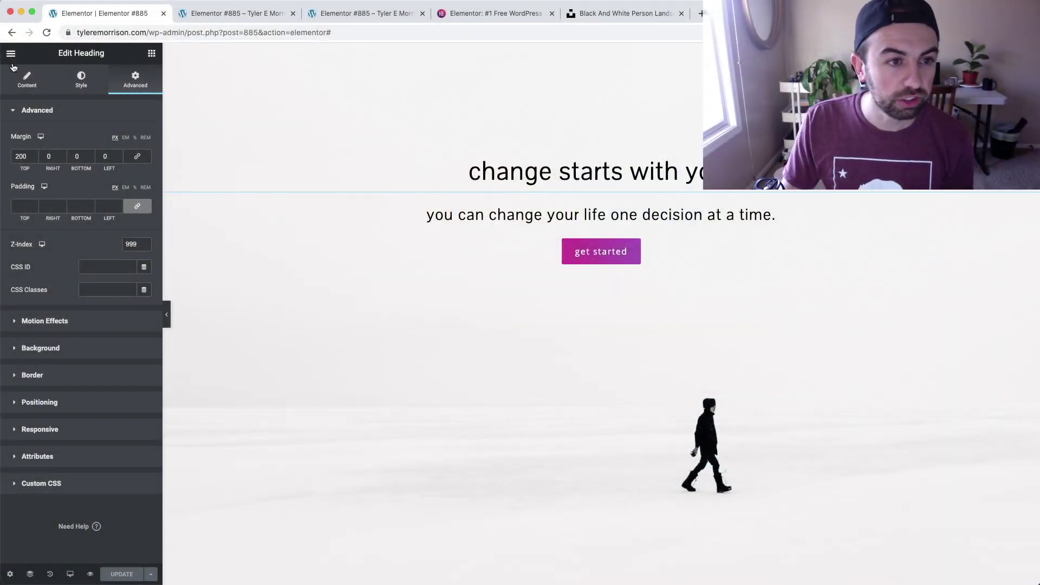
Step: Add an Animated Headline widget below the Get Started button, with its circled 'Amazing' headline
{"action": "left_click", "coordinate": [11, 53]}
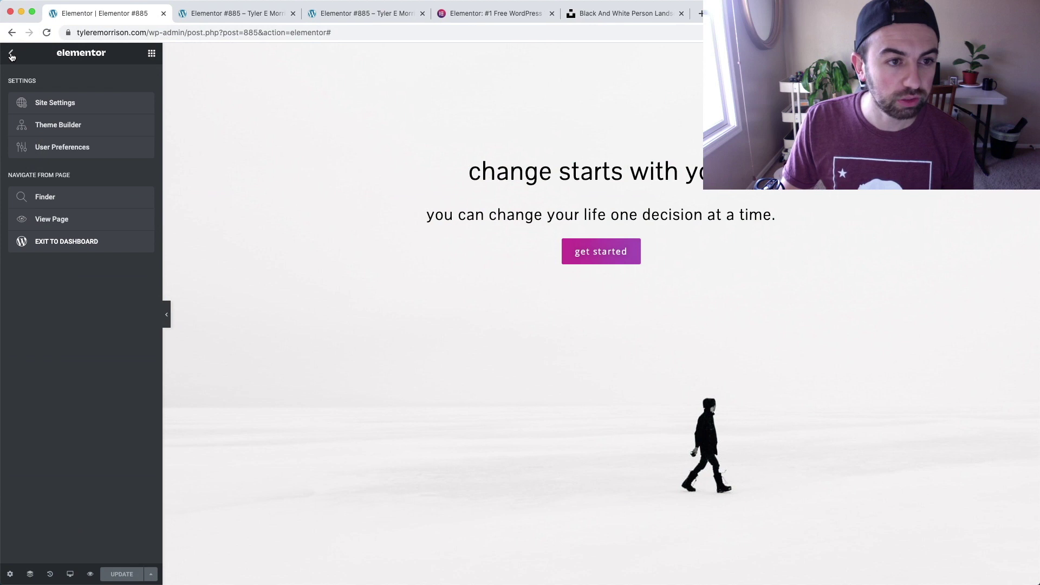
{"action": "left_click", "coordinate": [11, 53]}
{"action": "type", "text": "anima"}
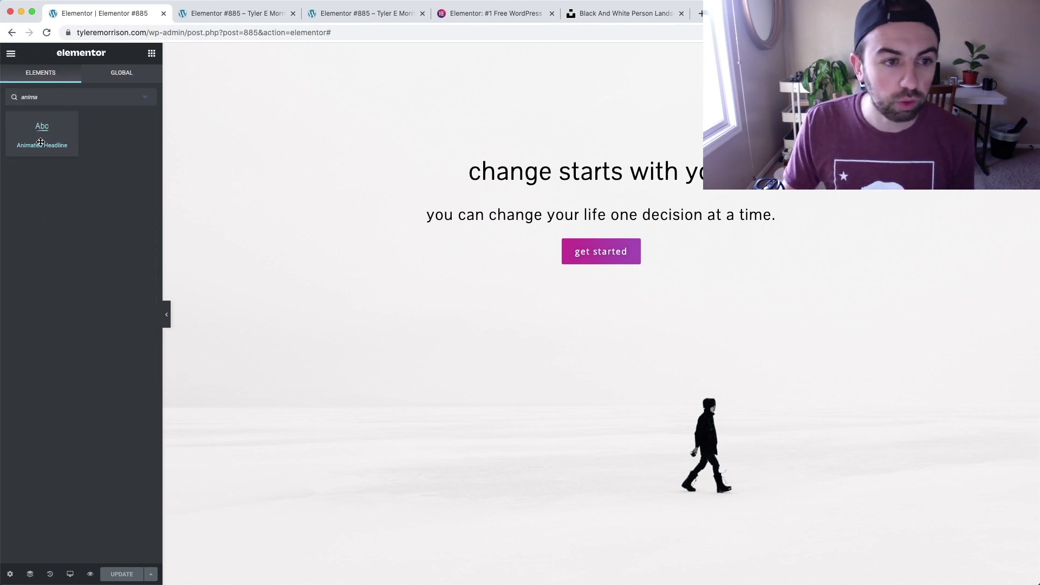
{"action": "left_click_drag", "start_coordinate": [41, 141], "coordinate": [596, 260]}
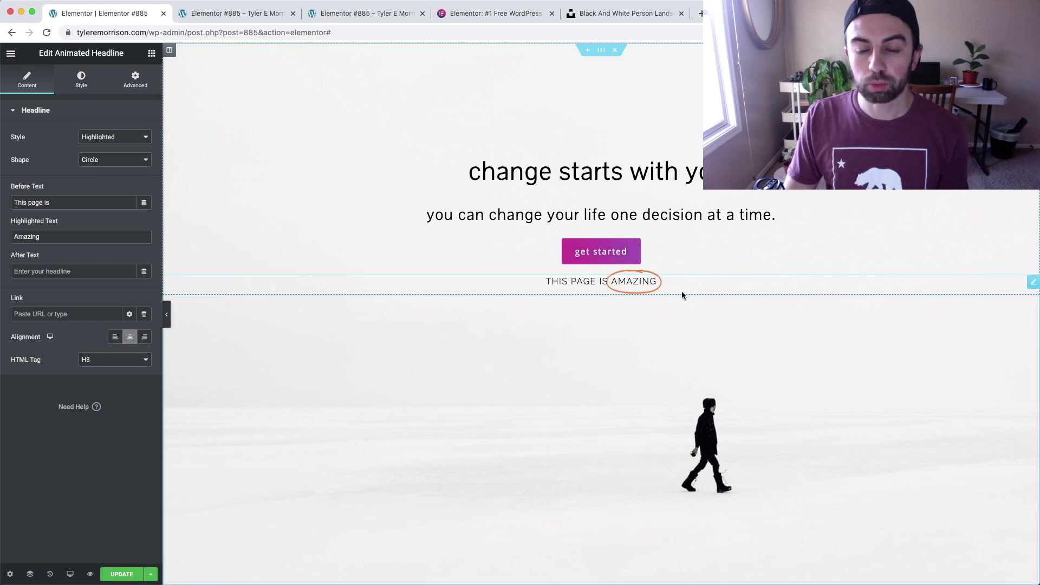